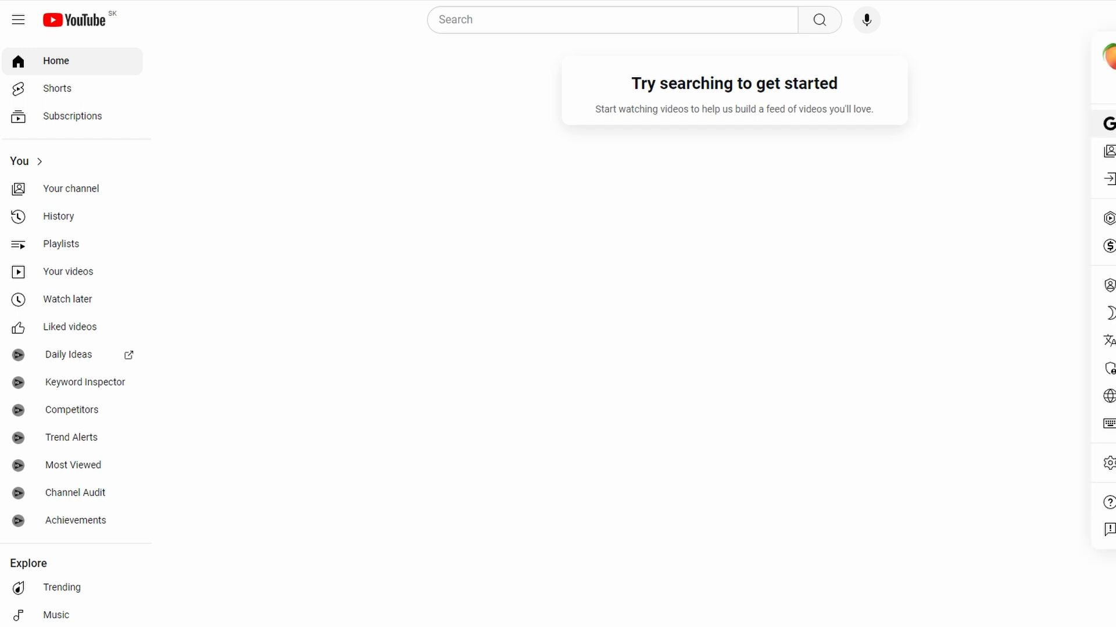
- Open the channel's YouTube Studio dashboard from the YouTube home page account menu
left_click(971, 211)
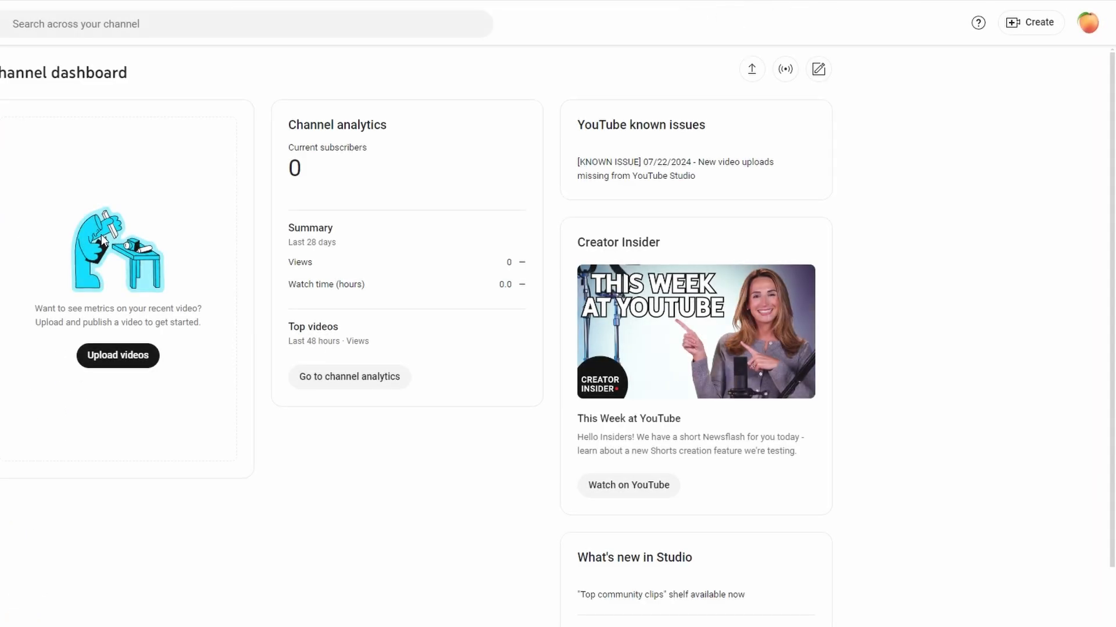
left_click(1030, 22)
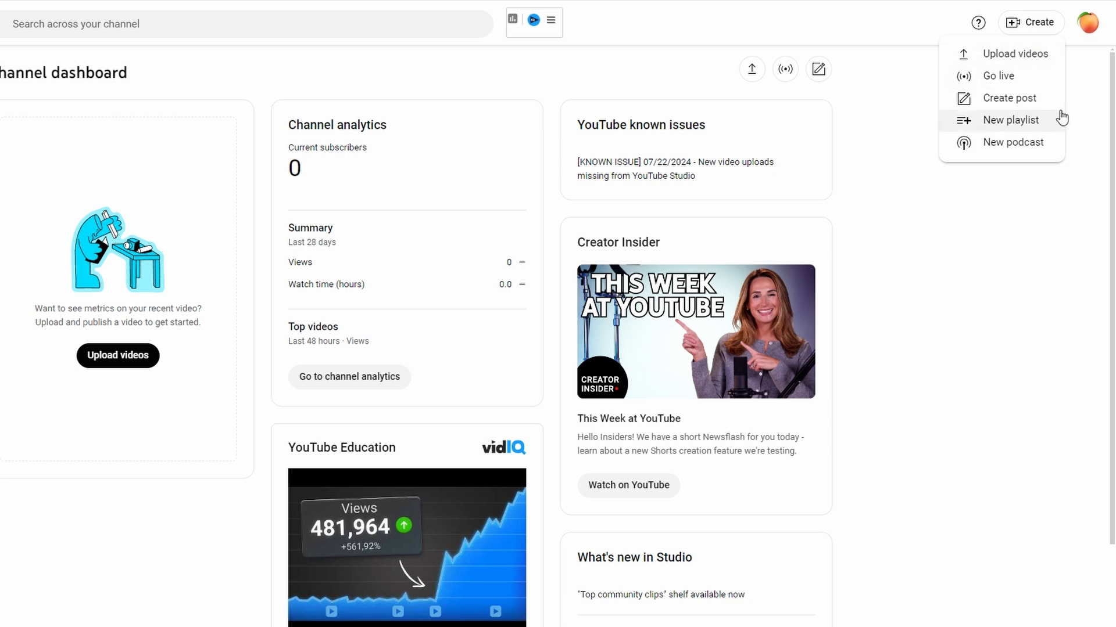
key("ctrl+a")
- Dismiss the Create dropdown and show the channel's Content list of uploaded videos
left_click(1077, 242)
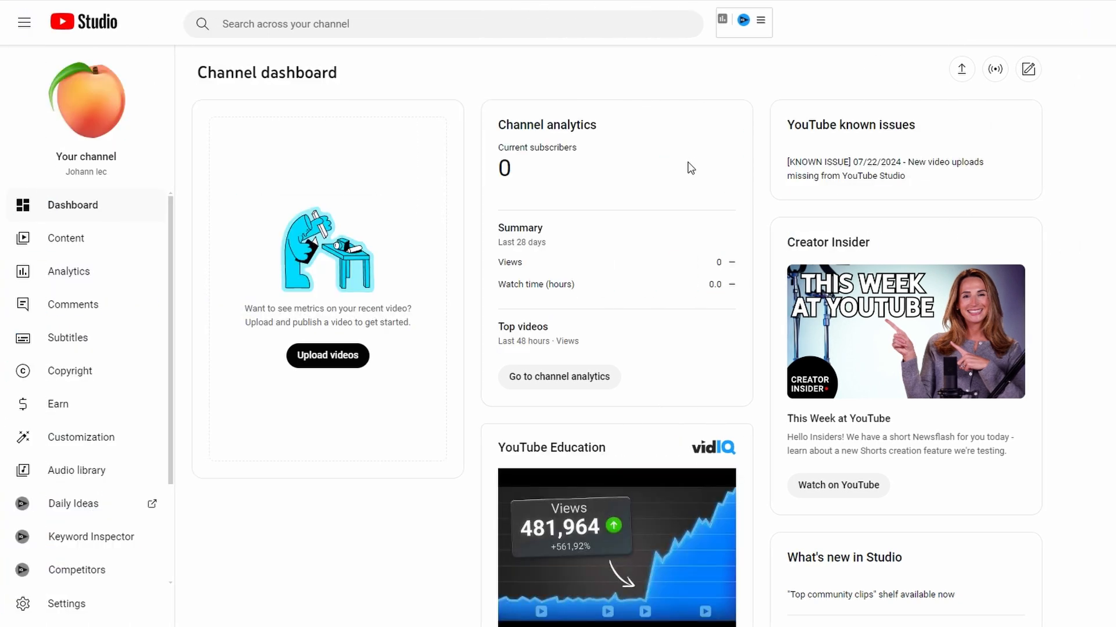
left_click(82, 242)
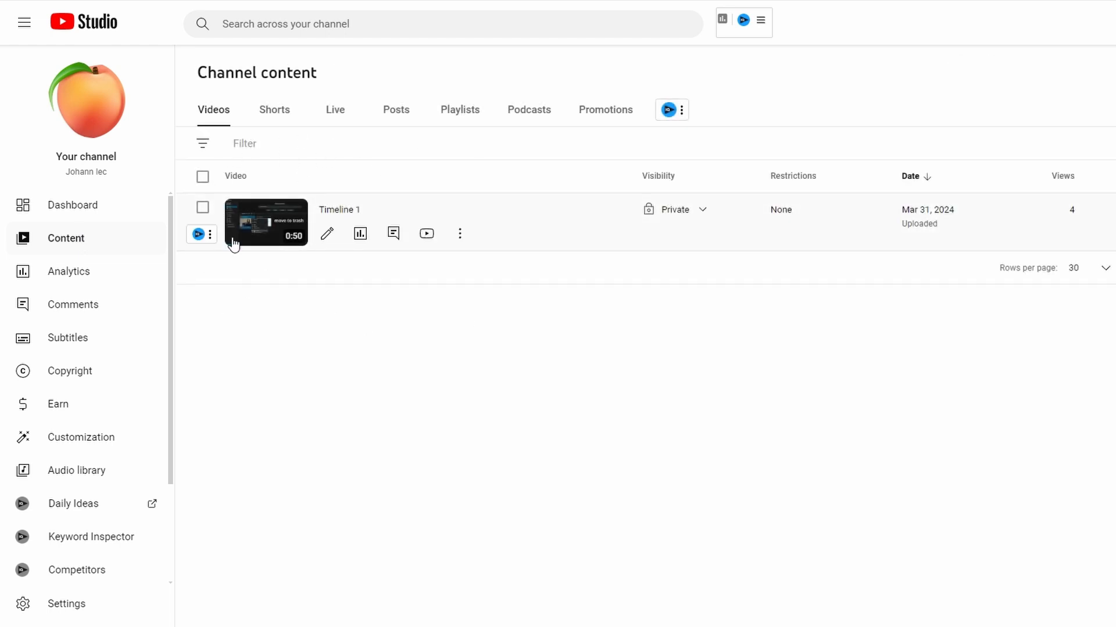
- Open the Timeline 1 video's details and go to its video editor
mouse_move(340, 213)
left_click(280, 228)
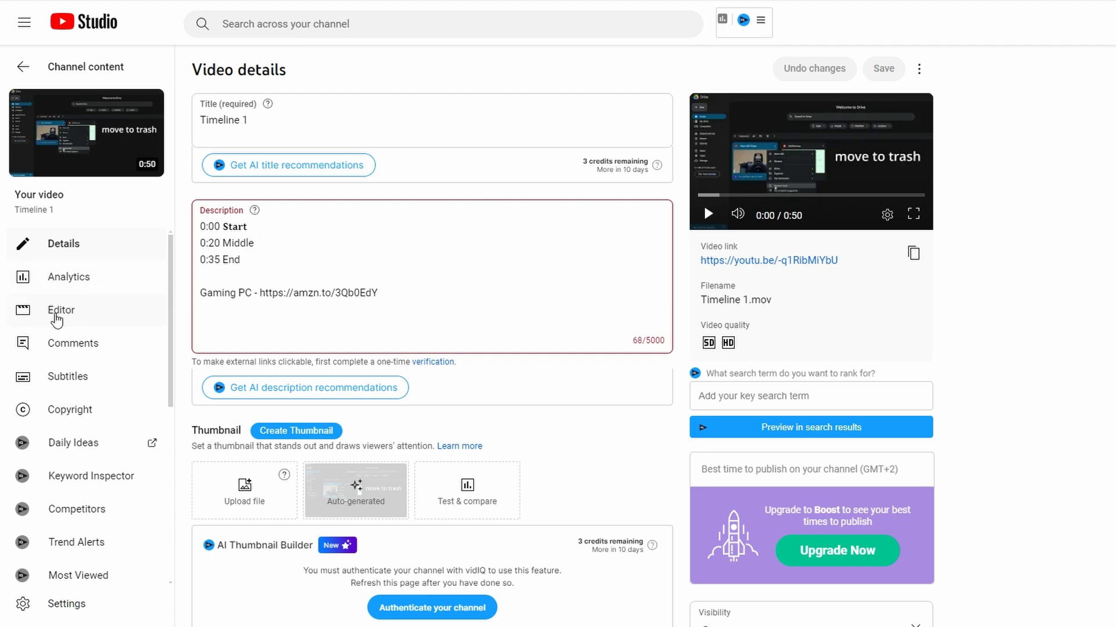
left_click(61, 310)
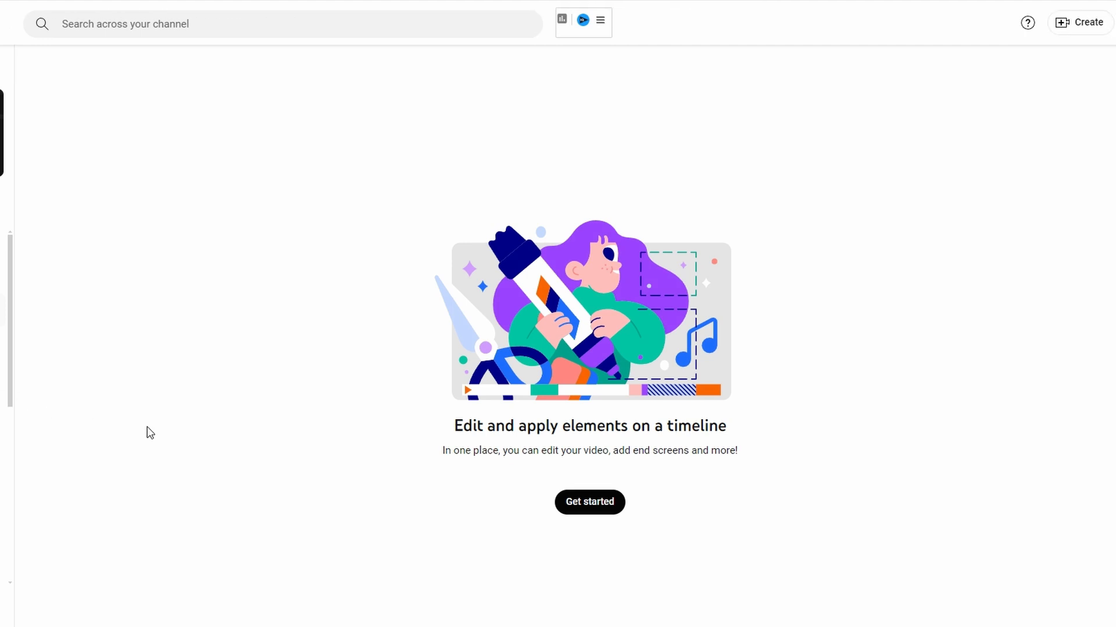
- Get started with the Timeline 1 editing timeline
left_click(589, 502)
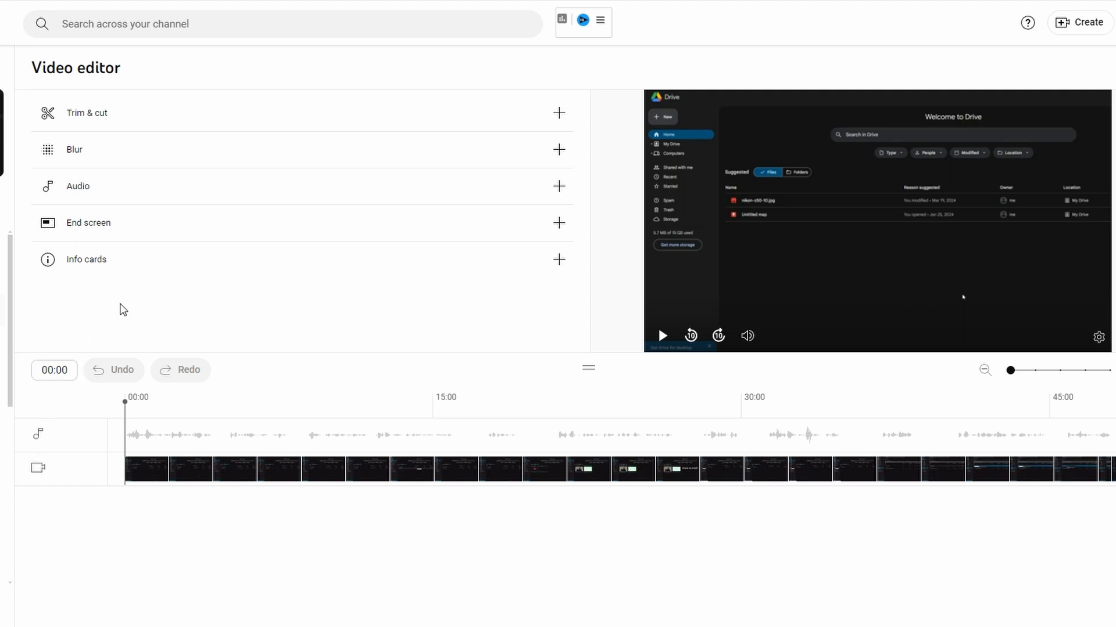
left_click(563, 190)
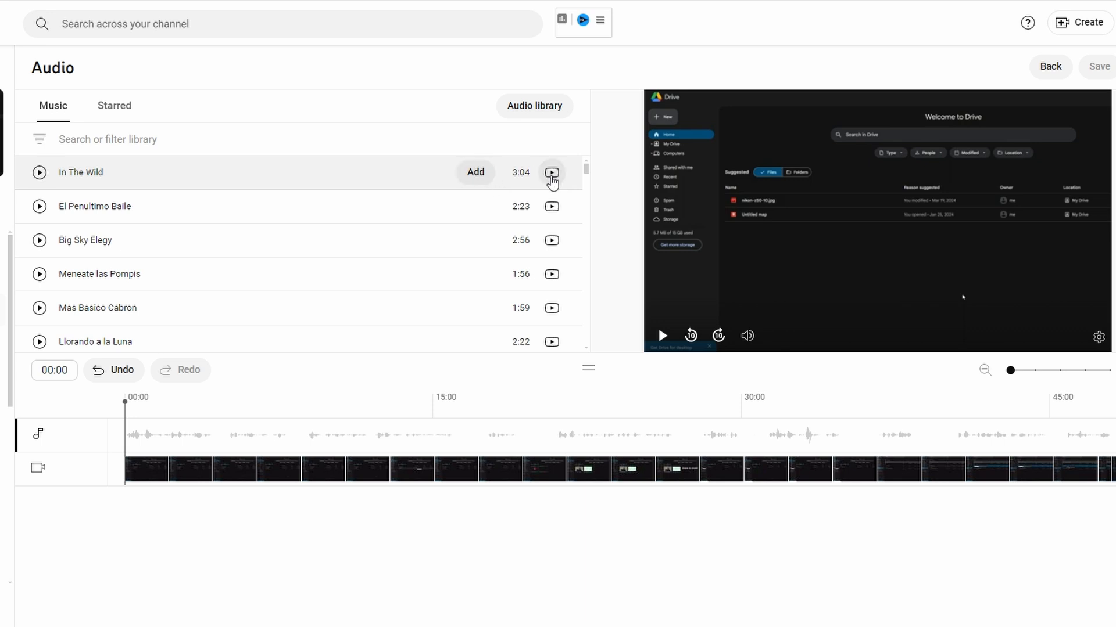
mouse_move(552, 173)
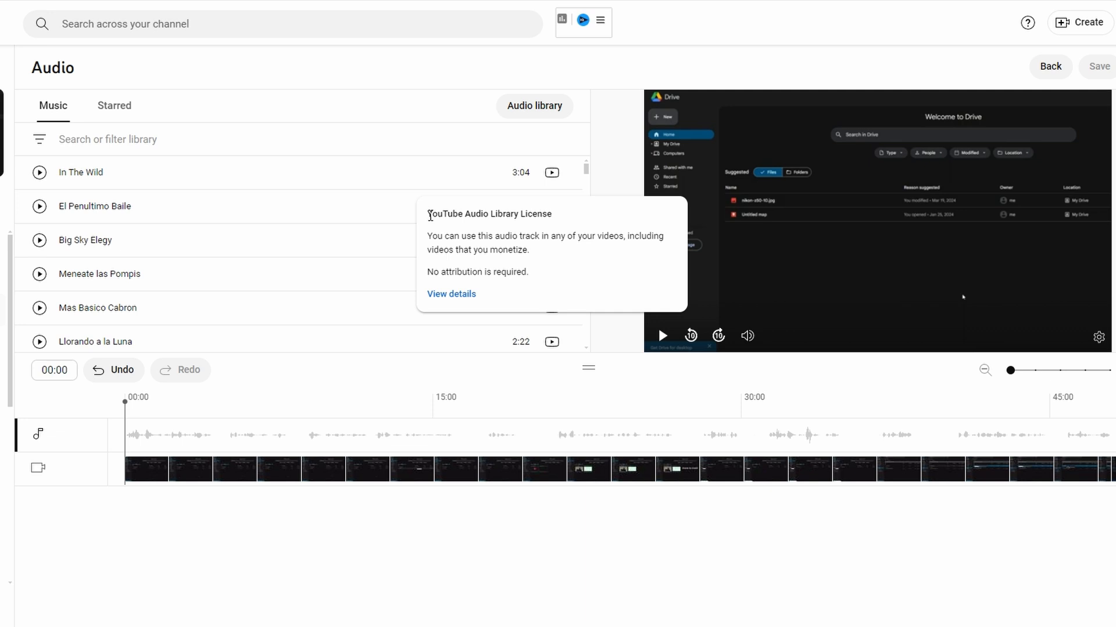
mouse_move(429, 237)
left_mouse_down()
mouse_move(530, 250)
mouse_move(549, 272)
left_mouse_up()
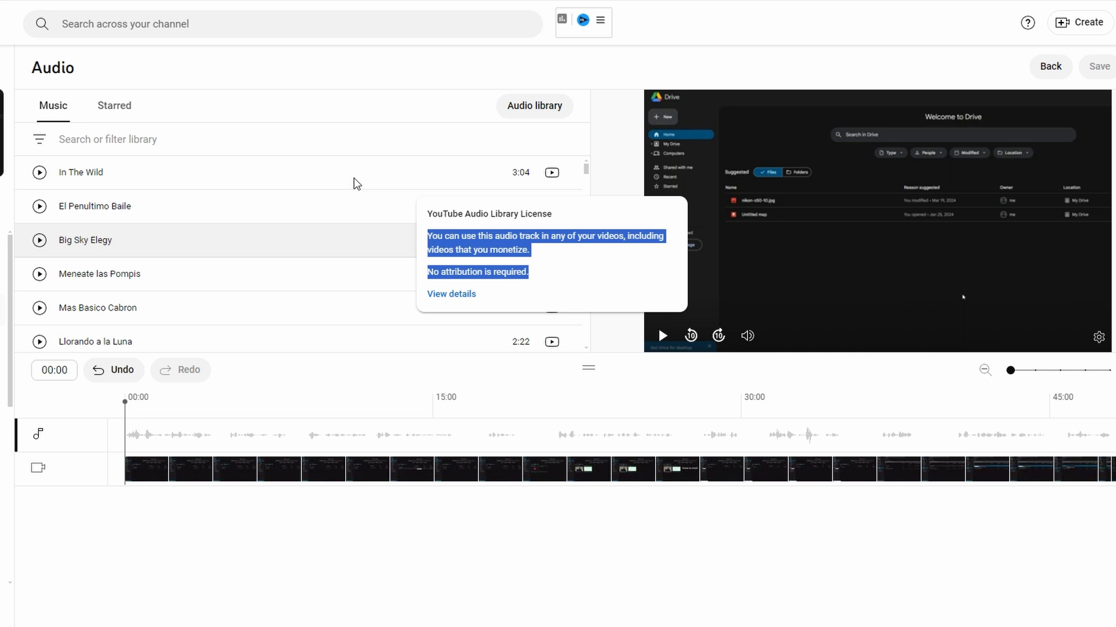
left_click(357, 183)
scroll(401, 130, "down", 2)
scroll(453, 200, "down", 2)
scroll(454, 200, "down", 1)
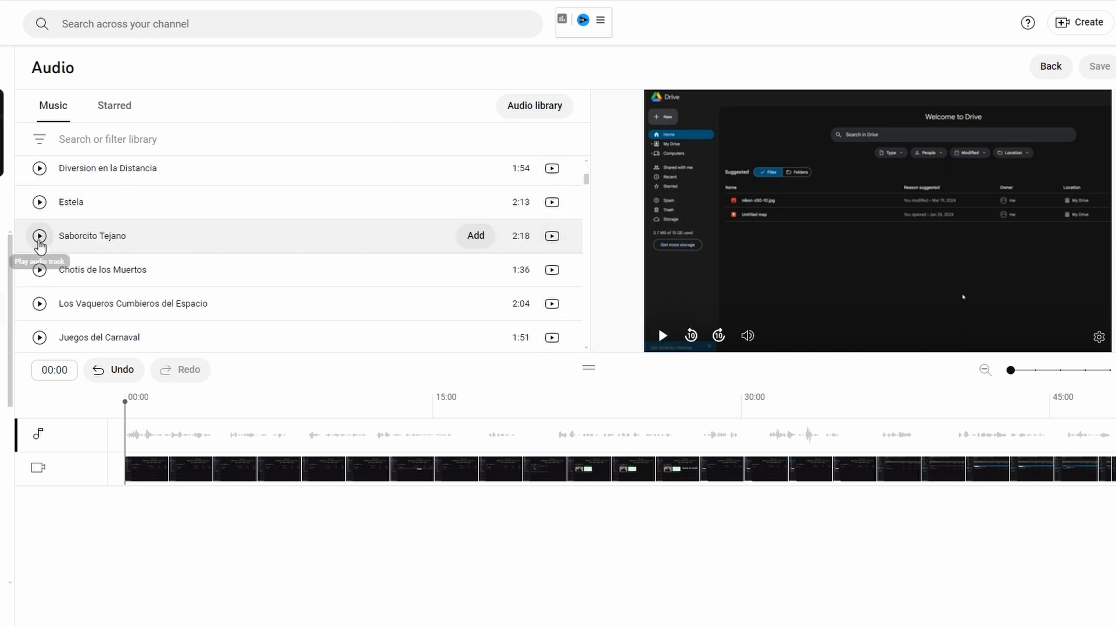
left_click(39, 236)
left_click(40, 246)
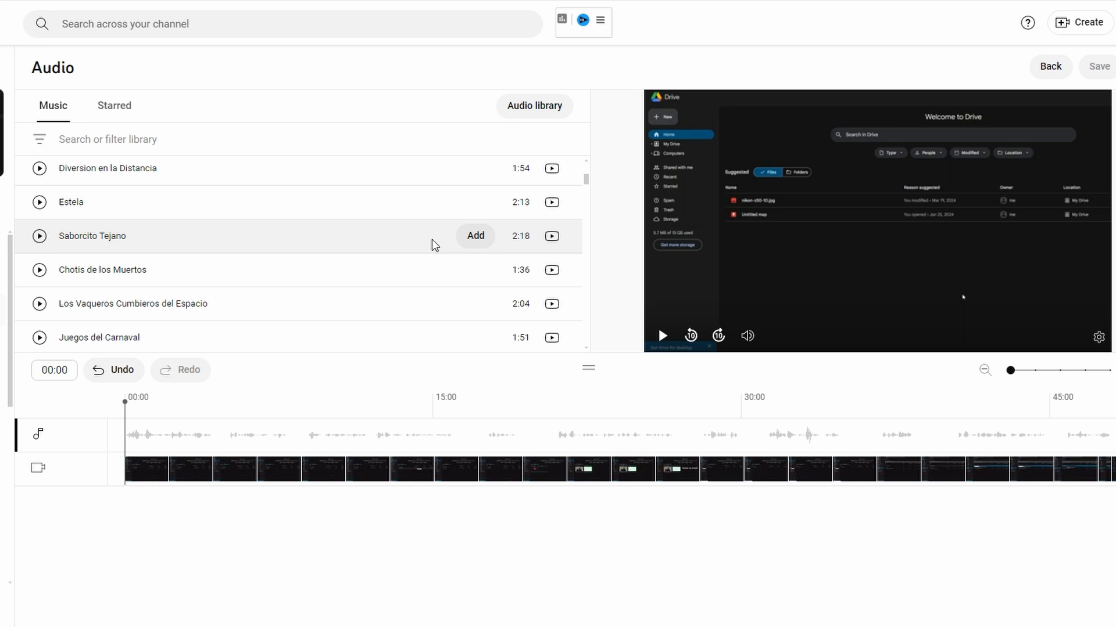
- Add Saborcito Tejano to the audio track and trim its end to finish before the video ends
left_click(472, 240)
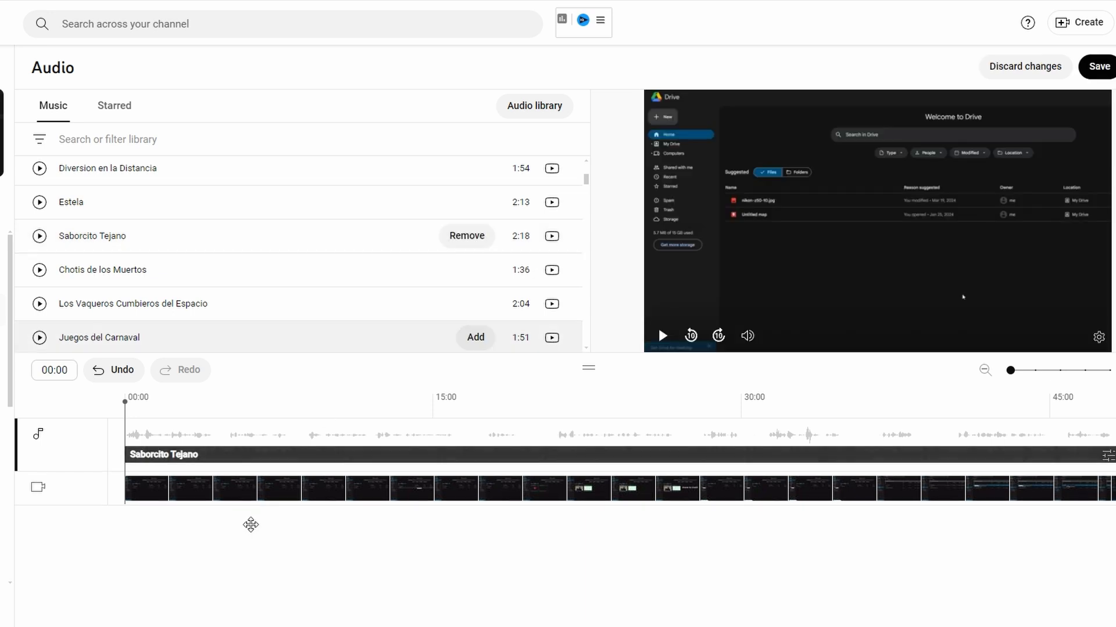
left_click(193, 521)
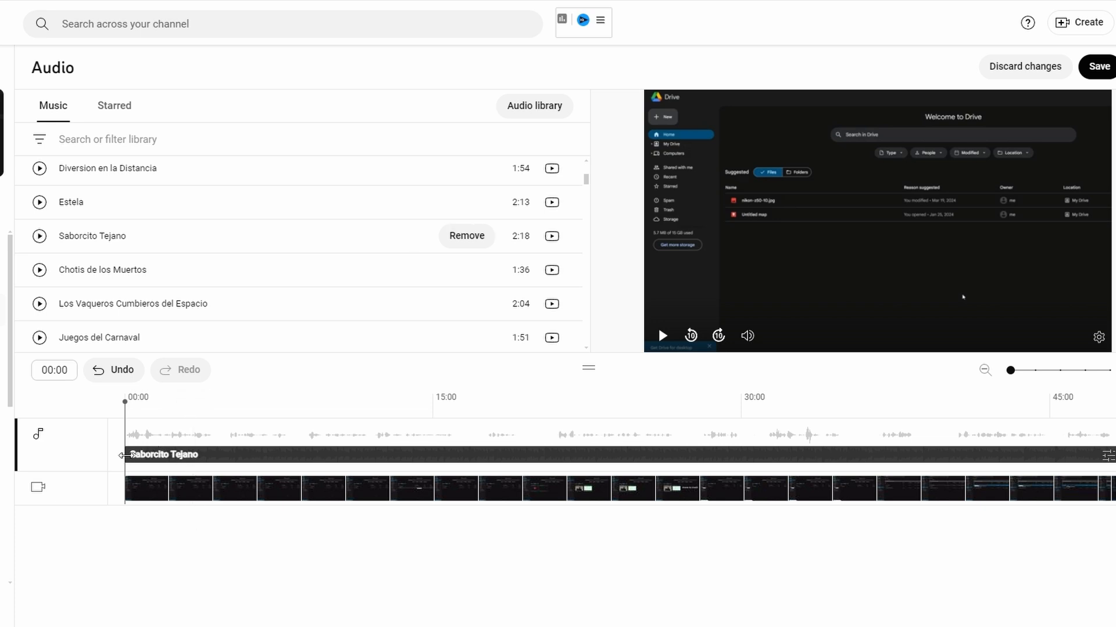
mouse_move(122, 455)
left_mouse_down()
mouse_move(295, 459)
mouse_move(126, 455)
left_mouse_up()
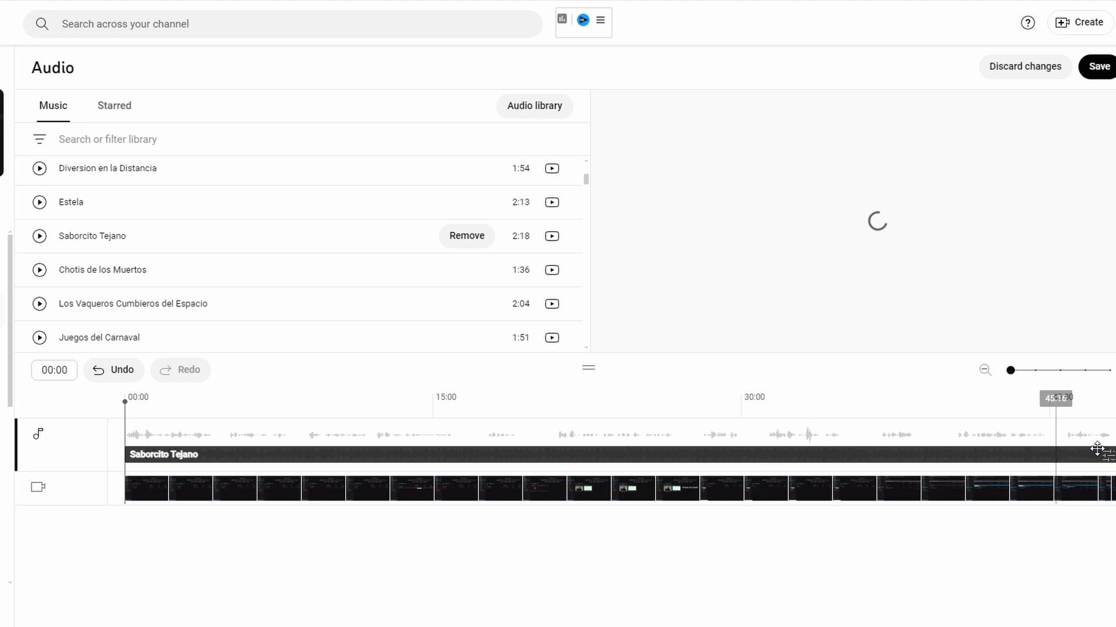
left_click_drag(1109, 455, 990, 458)
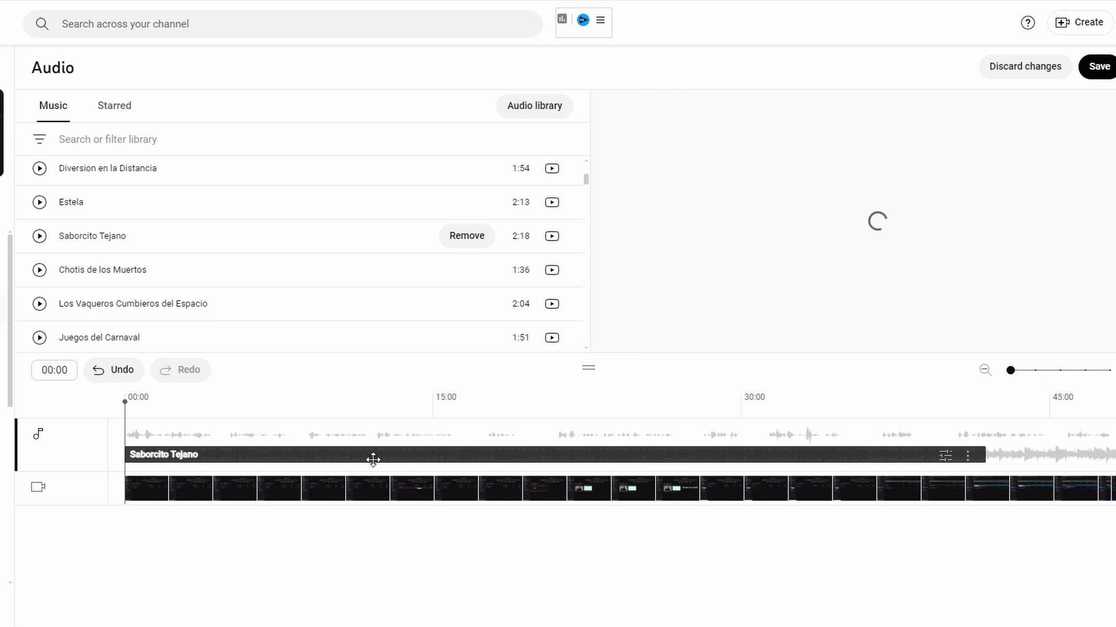
- Shift the music clip slightly later and play the video from 00:18 to preview it
left_click_drag(375, 455, 389, 455)
left_click(132, 429)
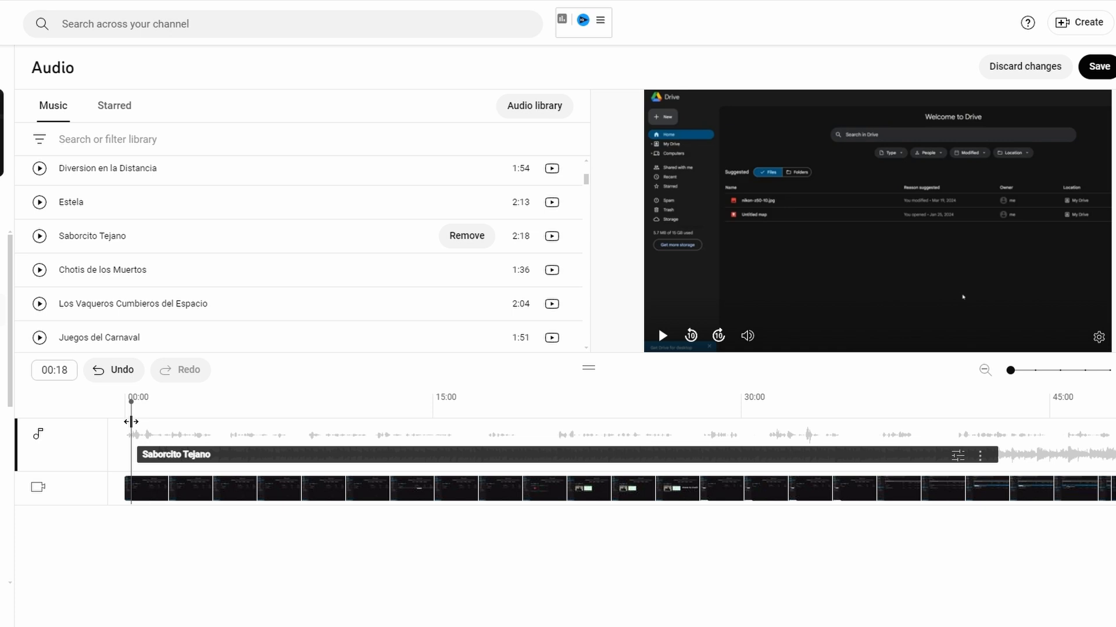
key("space")
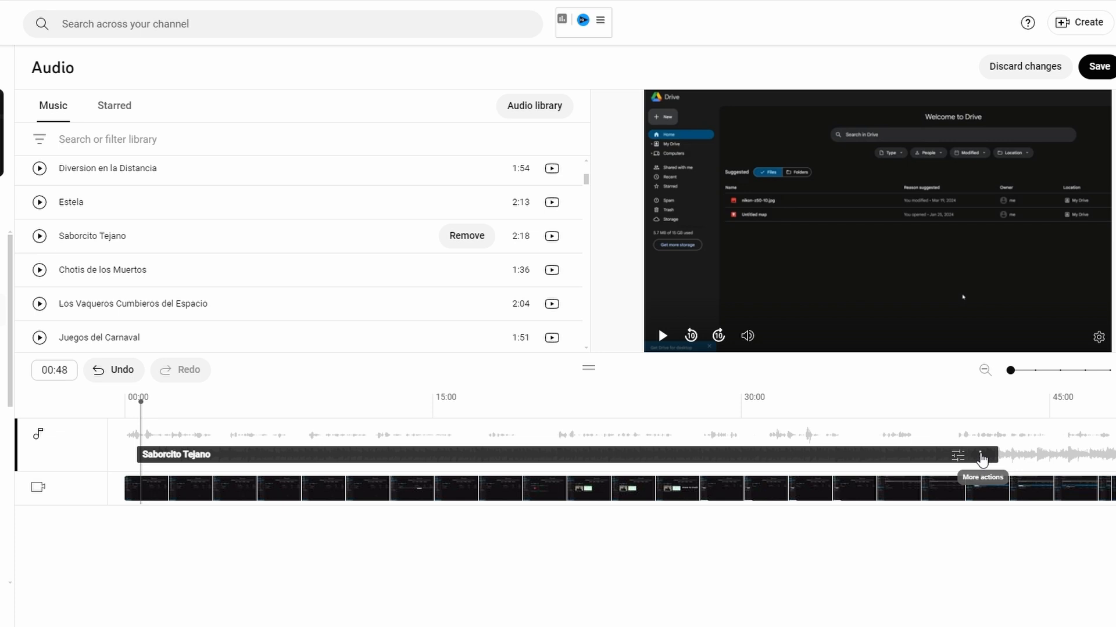
- Lower the Saborcito Tejano clip's mix level from its timeline controls
left_click(982, 457)
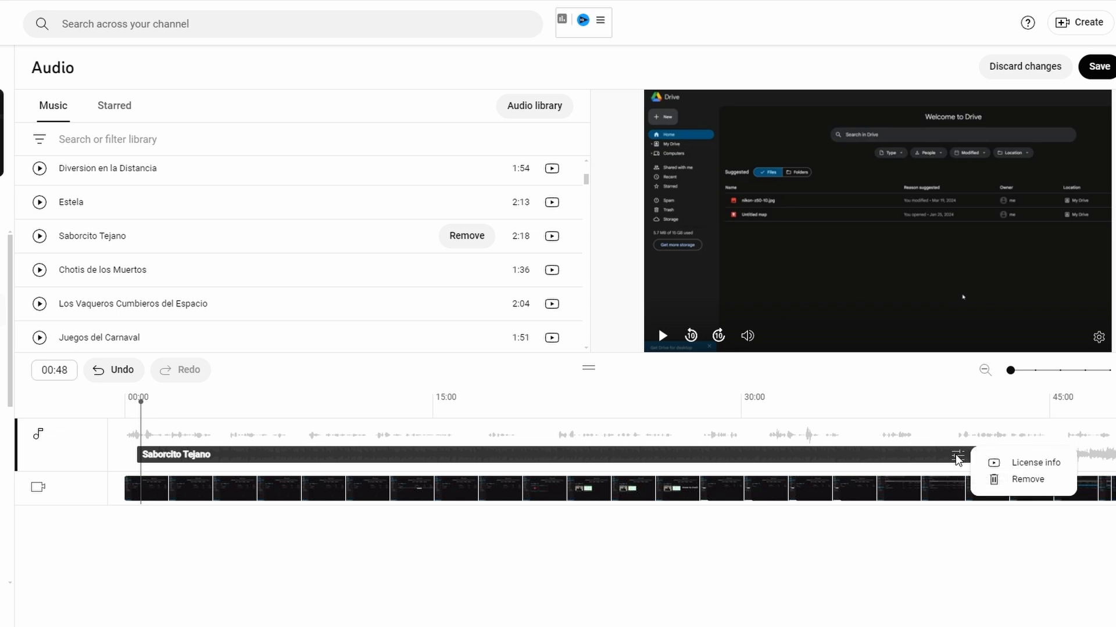
left_click(957, 457)
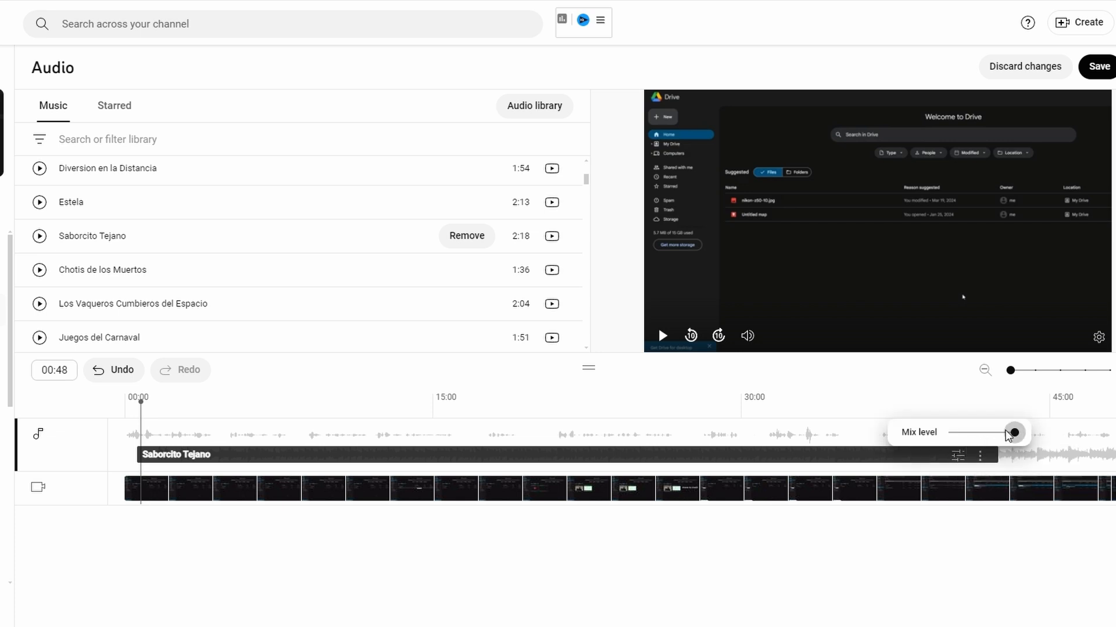
left_click_drag(1015, 434, 976, 433)
- Remove the Saborcito Tejano clip from the audio track via its three-dot menu
left_click(980, 456)
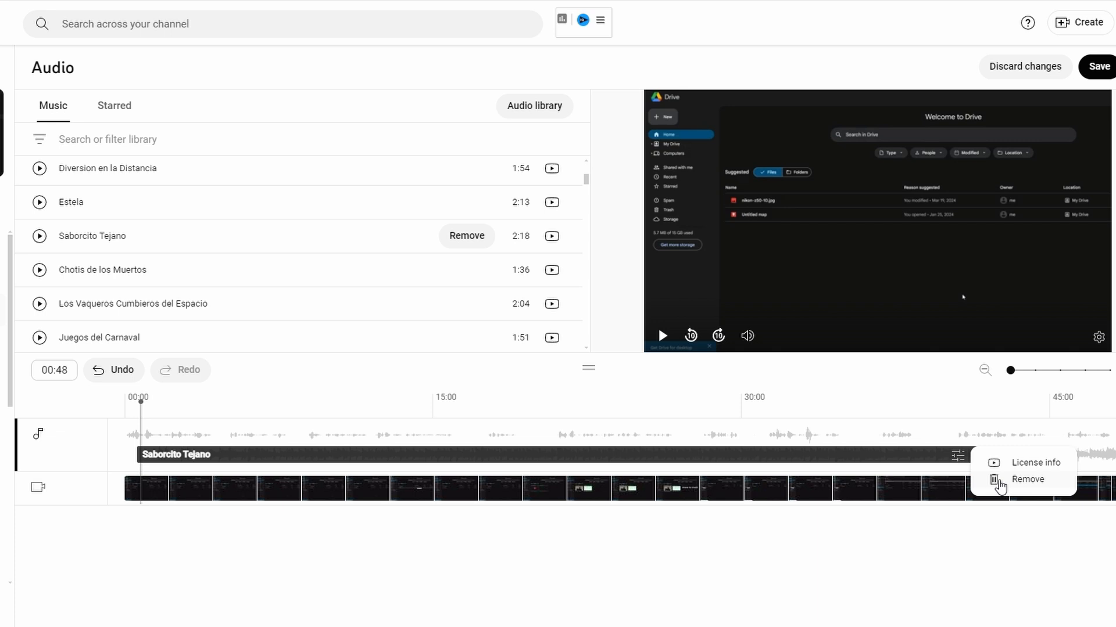
left_click(1026, 481)
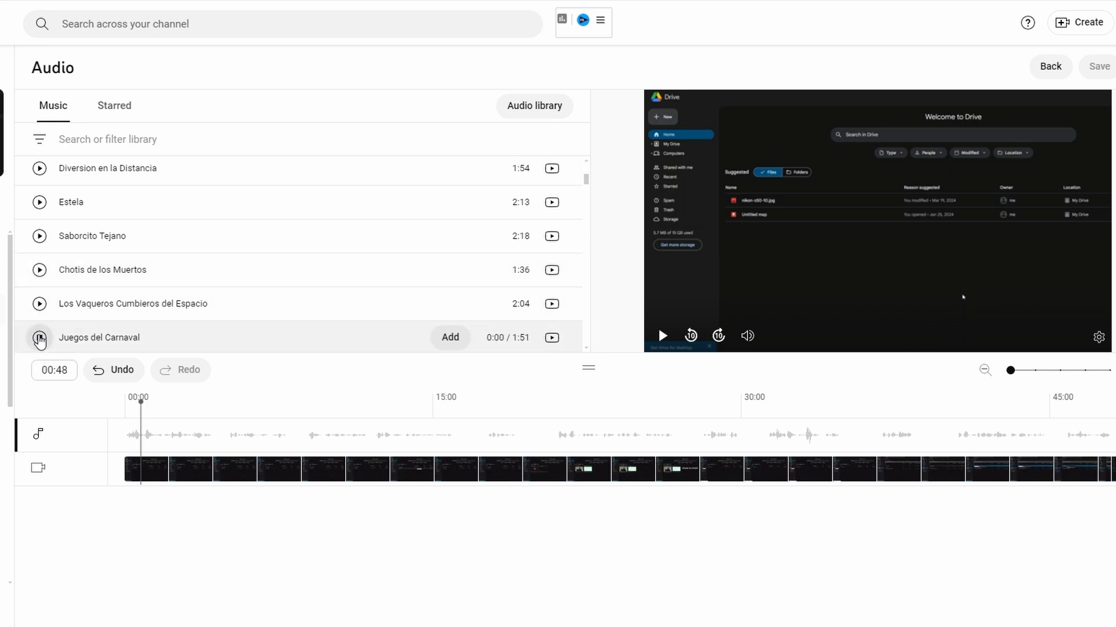
- Add Juegos del Carnaval to the audio track and save the edit, confirming the dialog
left_click(459, 340)
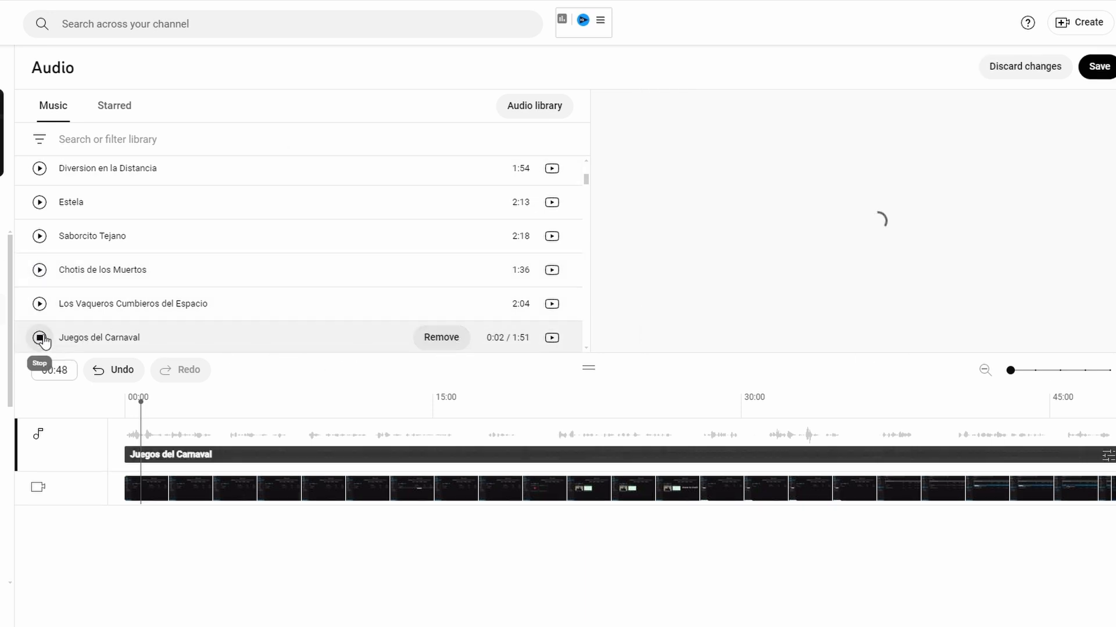
left_click(39, 338)
left_click(1100, 66)
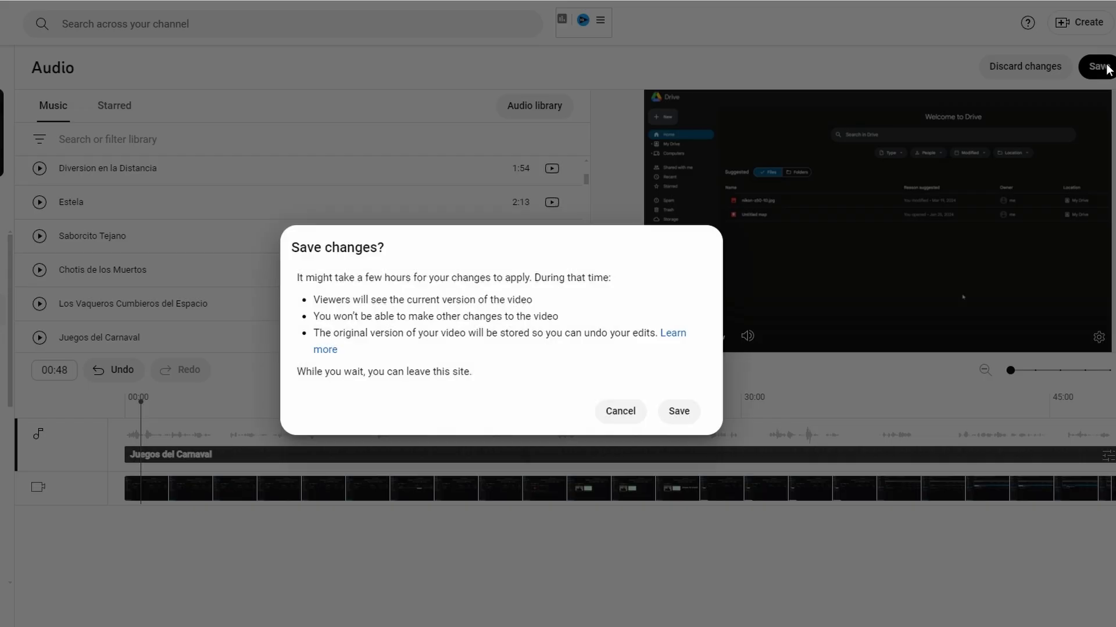
left_click(678, 411)
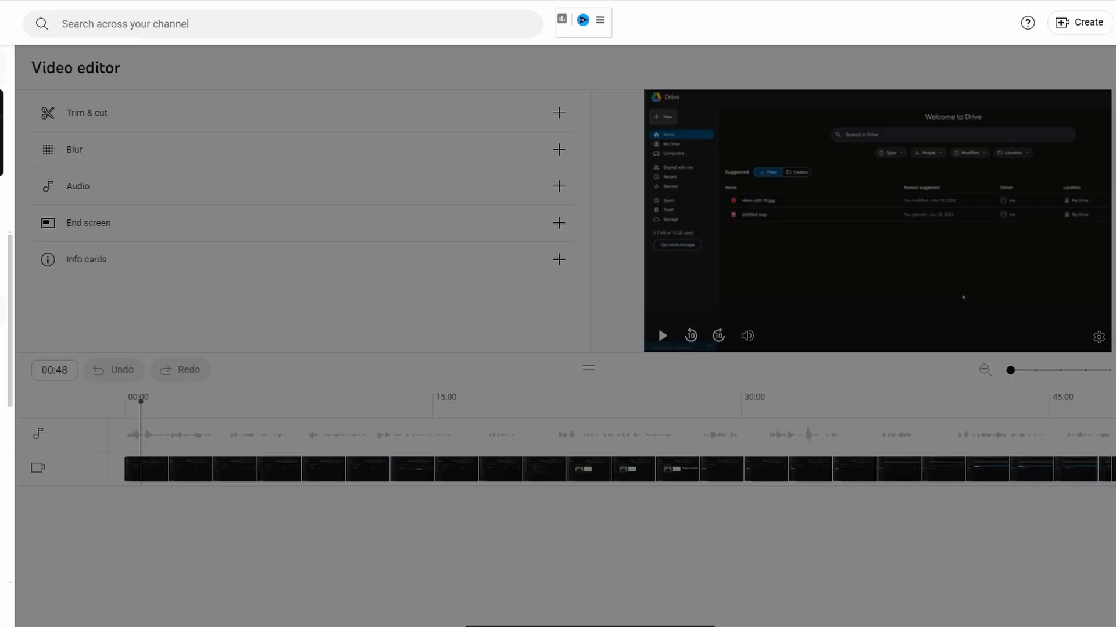